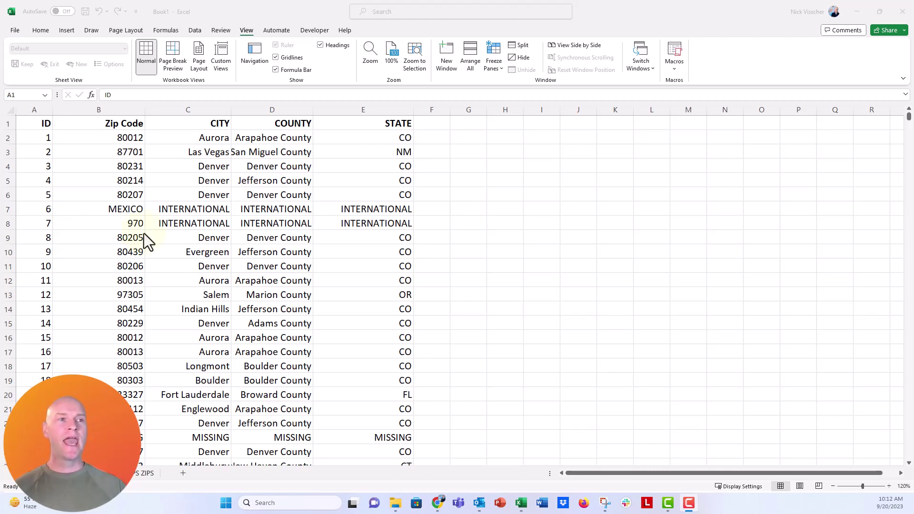
# Step: Scroll through the zip code list and select cell B2
pyautogui.scroll(-11, 143, 239)
pyautogui.scroll(-20, 144, 233)
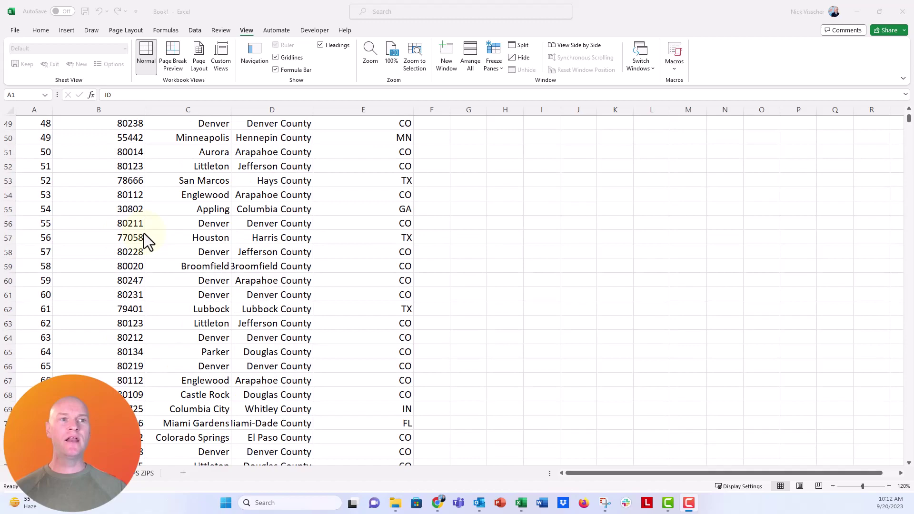
pyautogui.scroll(-20, 144, 234)
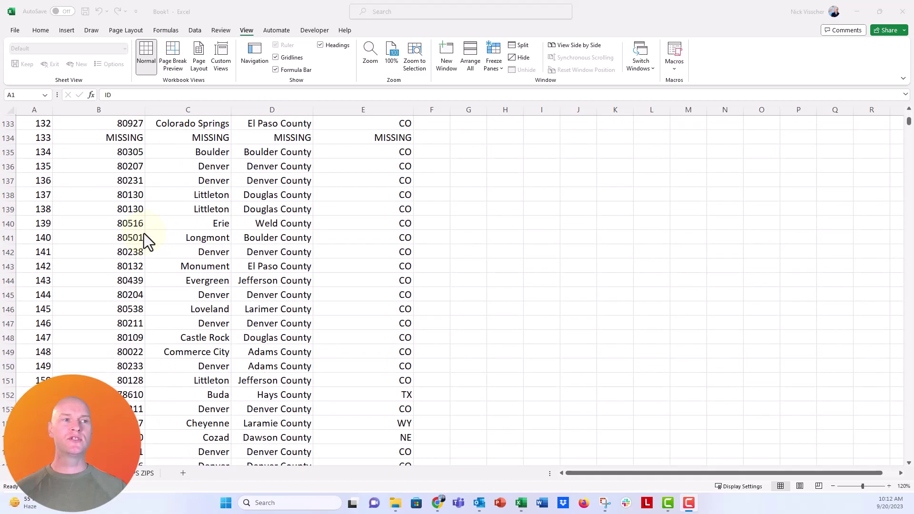
pyautogui.scroll(20, 144, 233)
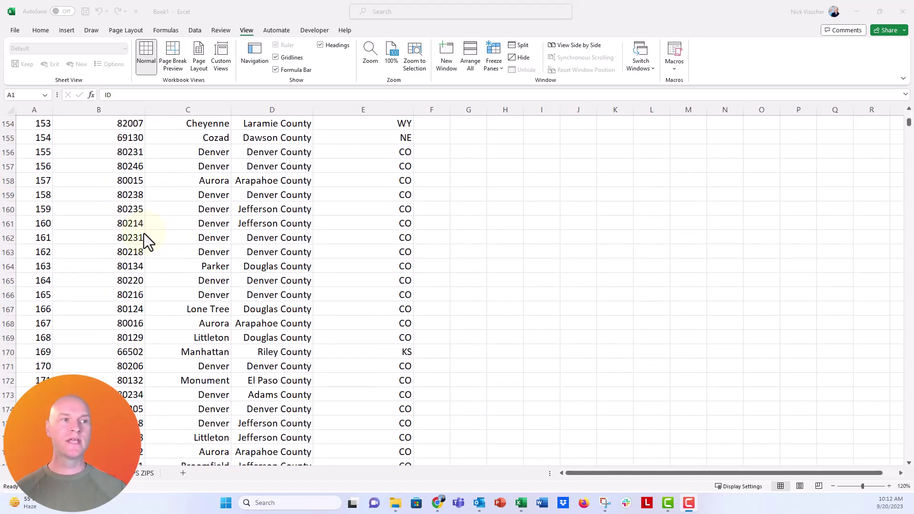
pyautogui.scroll(20, 144, 233)
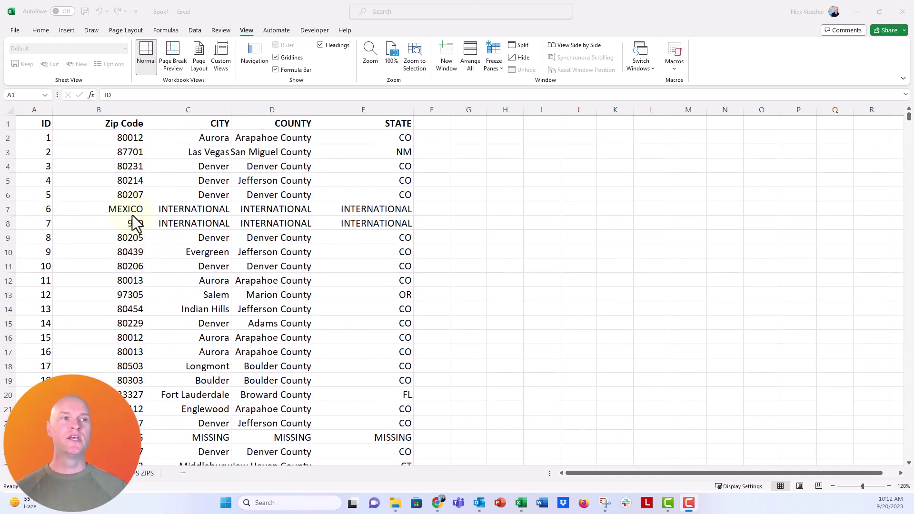
pyautogui.click(80, 137)
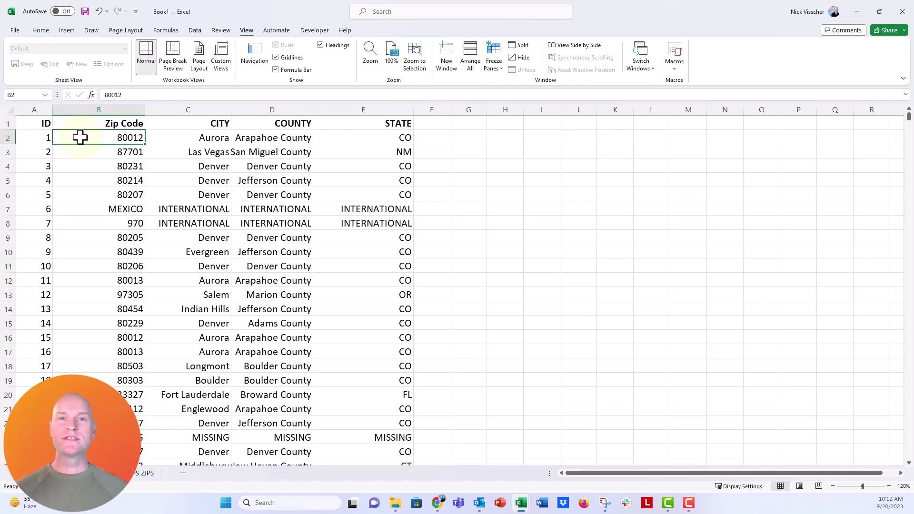
# Step: Open the Freeze Panes dropdown on the View tab
pyautogui.scroll(-8, 101, 227)
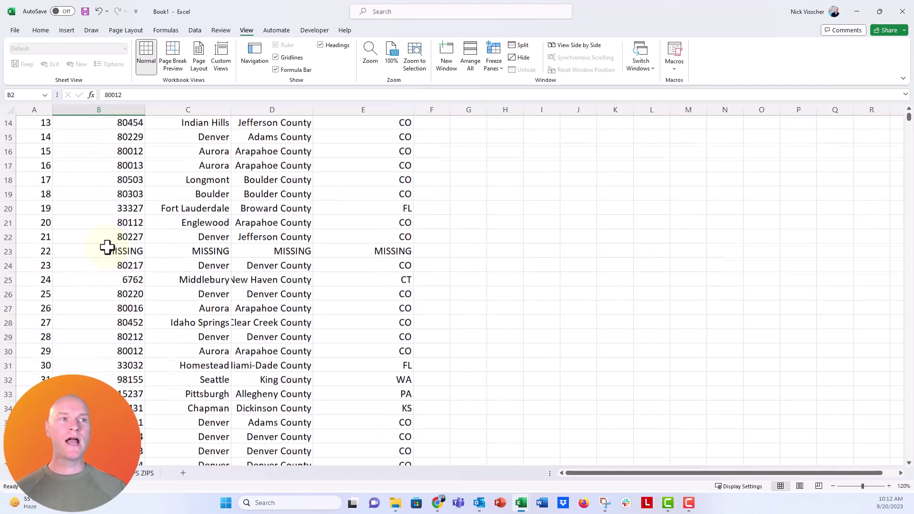
pyautogui.scroll(-5, 107, 247)
pyautogui.scroll(13, 122, 298)
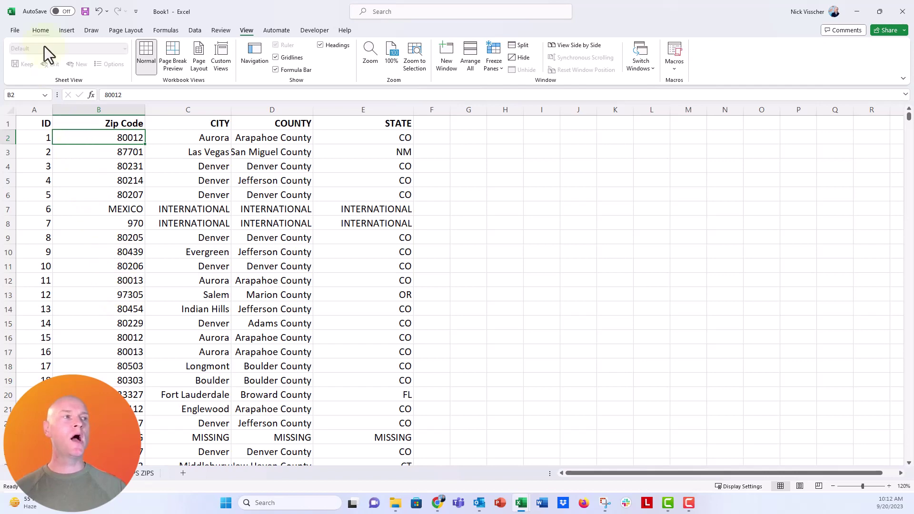
pyautogui.click(40, 30)
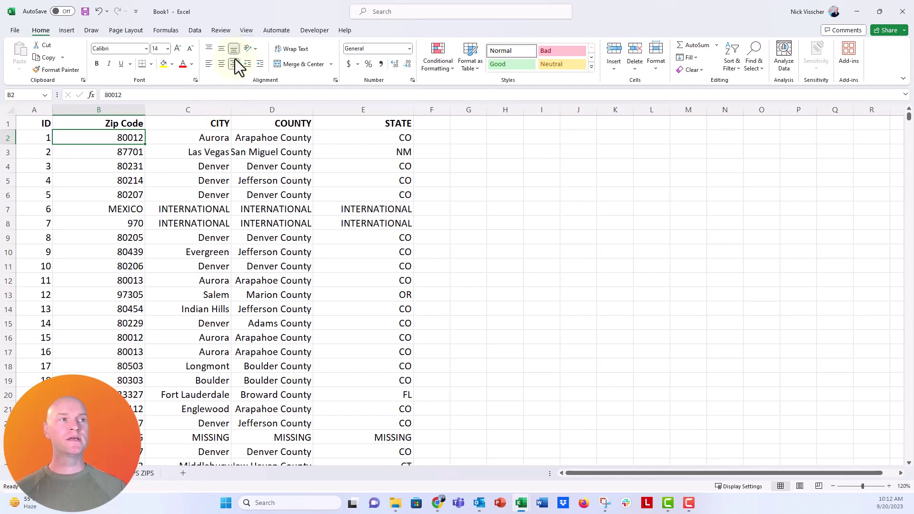
pyautogui.click(244, 32)
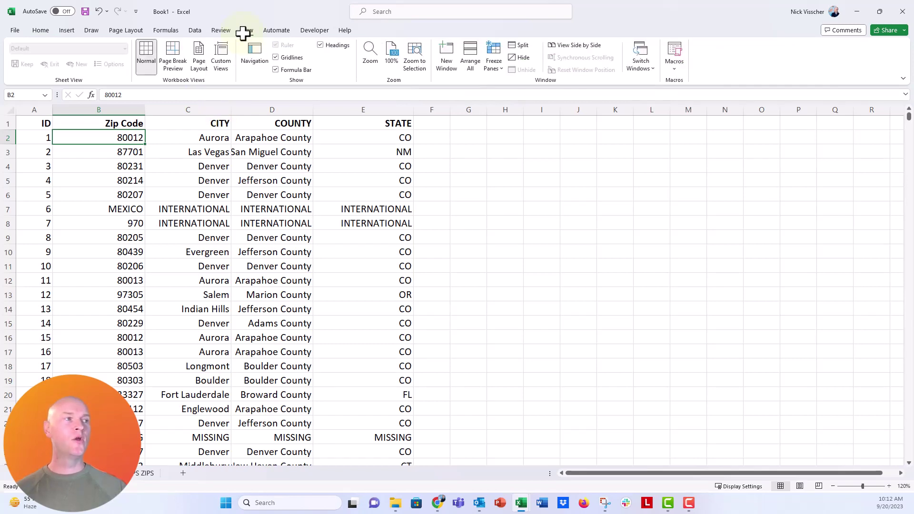
pyautogui.click(502, 68)
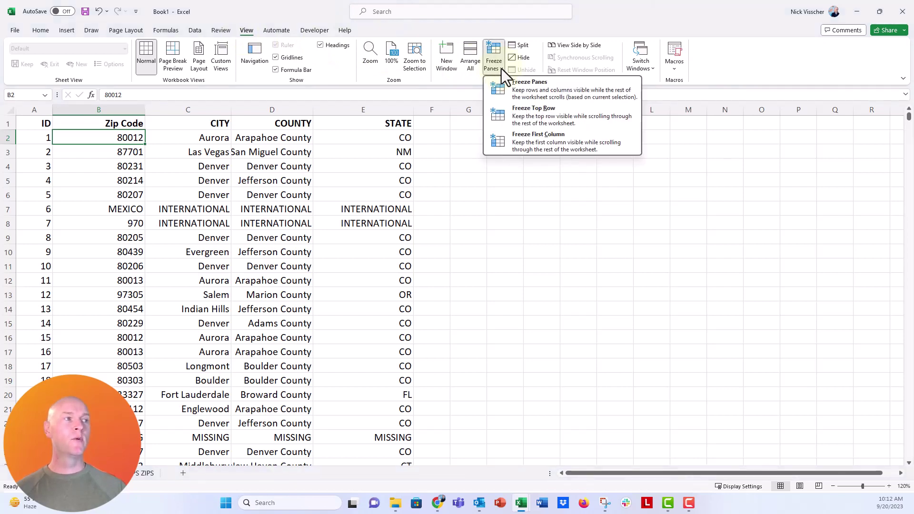
# Step: Freeze the top row and scroll down and up to check the header stays visible
pyautogui.click(590, 119)
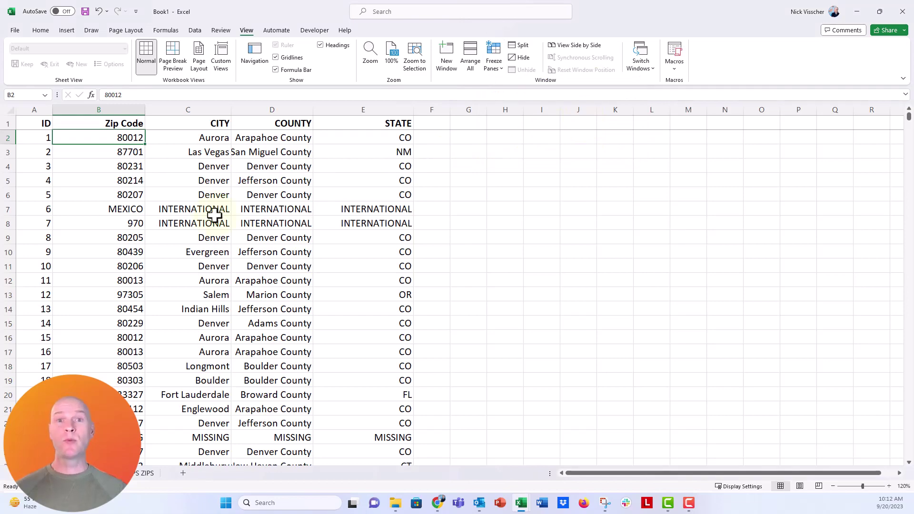
pyautogui.scroll(-19, 111, 245)
pyautogui.scroll(-12, 111, 245)
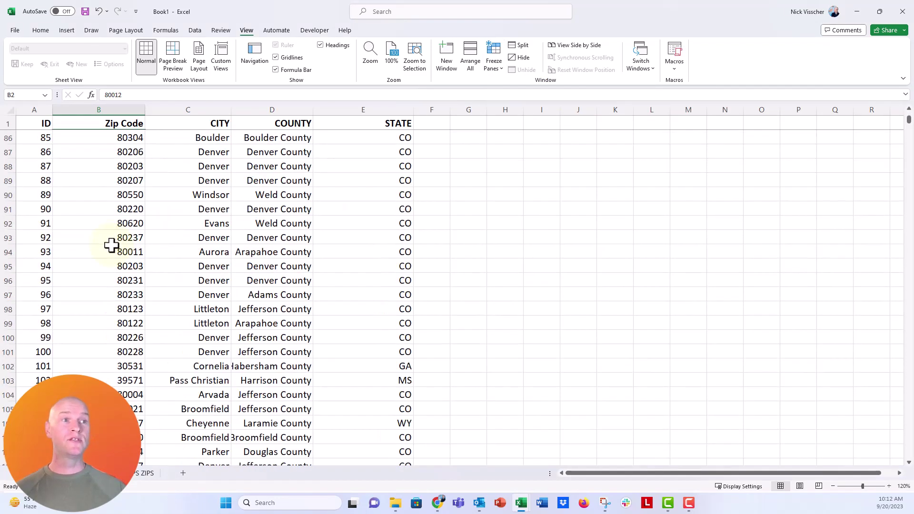
pyautogui.scroll(20, 112, 242)
pyautogui.scroll(8, 112, 239)
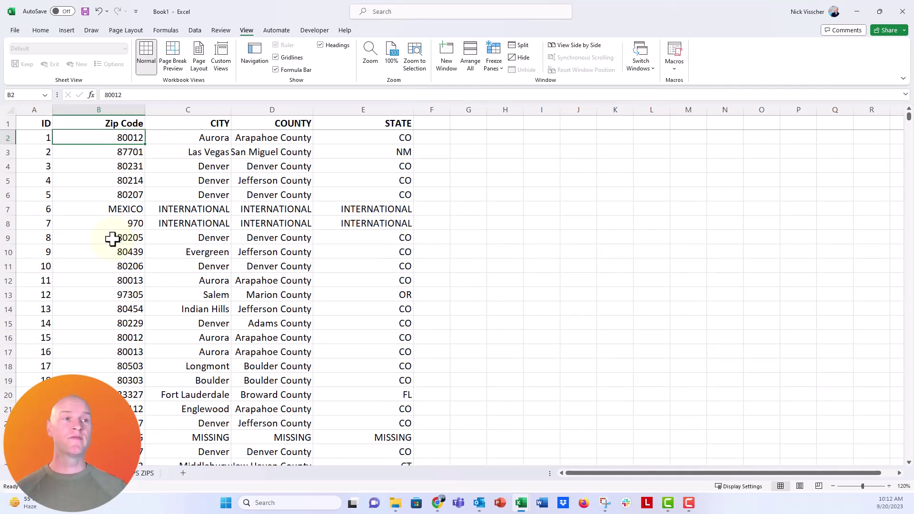
# Step: Freeze the first column and scroll right to confirm the ID column stays fixed
pyautogui.click(491, 73)
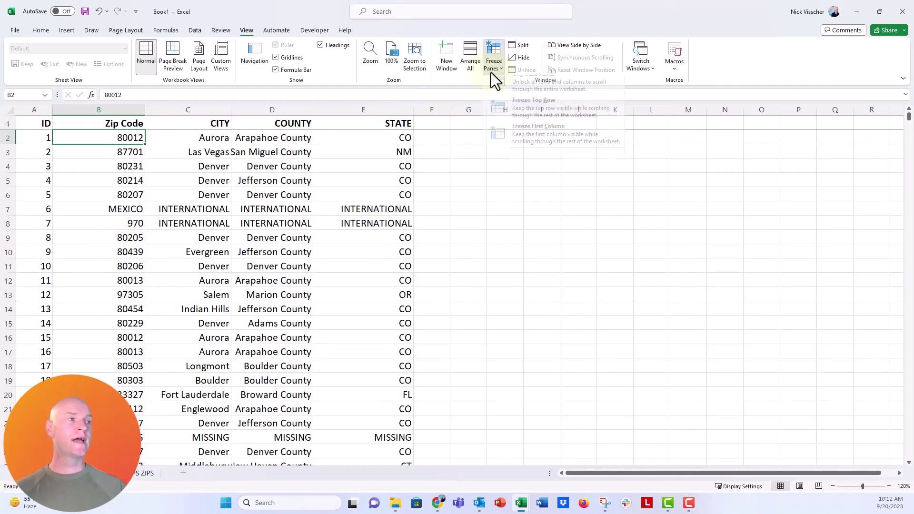
pyautogui.click(598, 142)
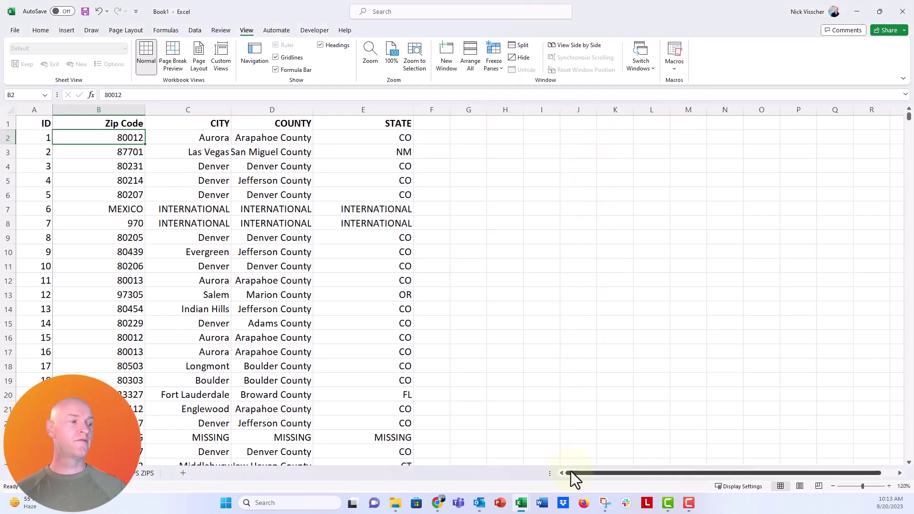
pyautogui.moveTo(572, 472); pyautogui.dragTo(623, 473)
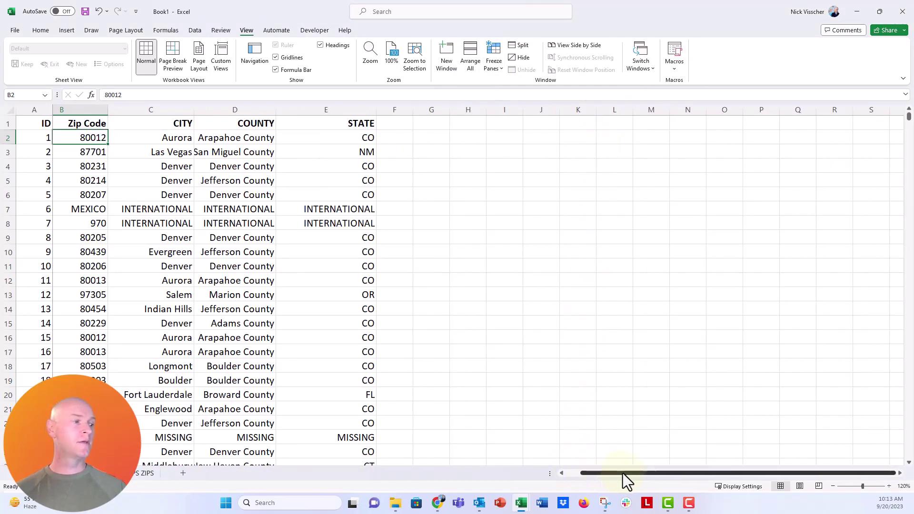
pyautogui.click(899, 473)
pyautogui.click(900, 472)
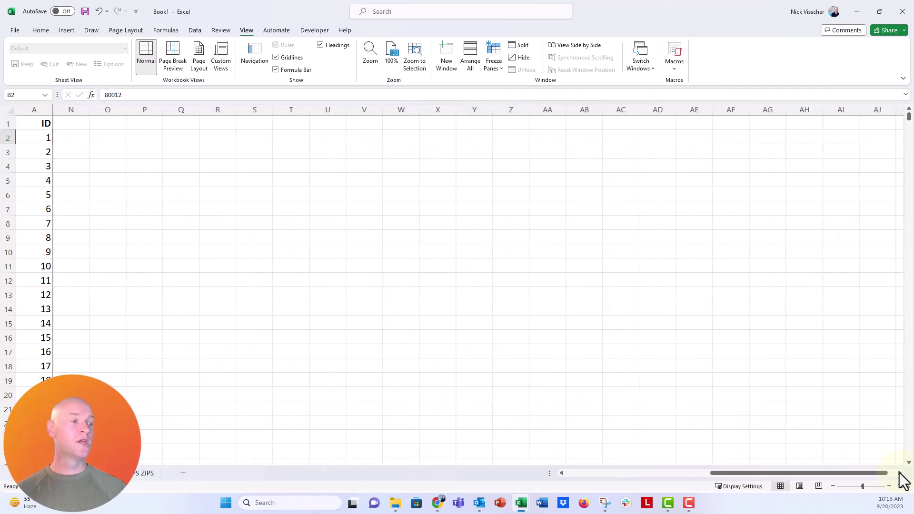
pyautogui.moveTo(793, 474); pyautogui.dragTo(641, 485)
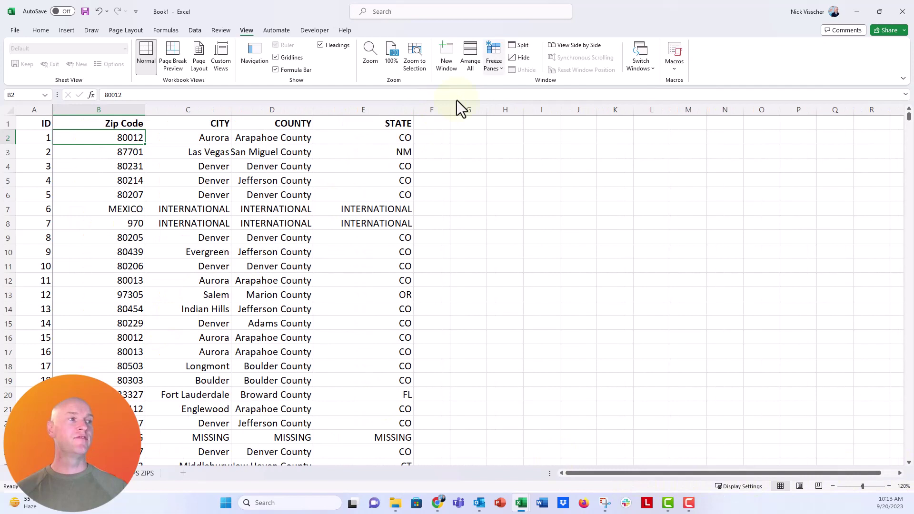
# Step: Unfreeze all panes and scroll to confirm nothing stays fixed
pyautogui.click(499, 68)
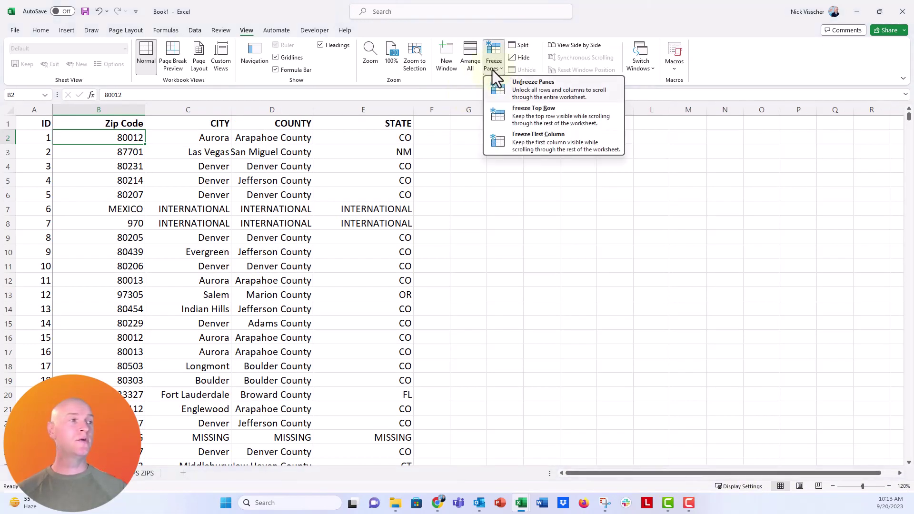
pyautogui.click(552, 90)
pyautogui.scroll(-3, 293, 213)
pyautogui.scroll(-10, 292, 213)
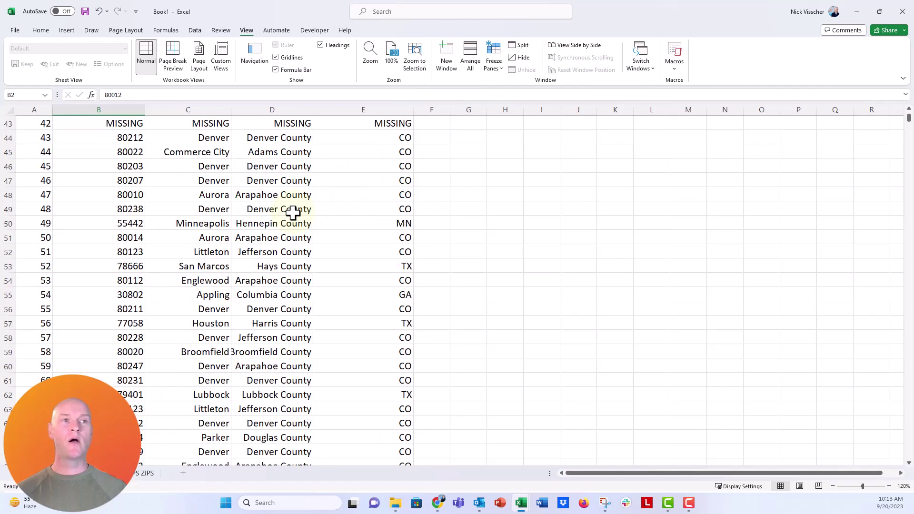
pyautogui.scroll(14, 292, 213)
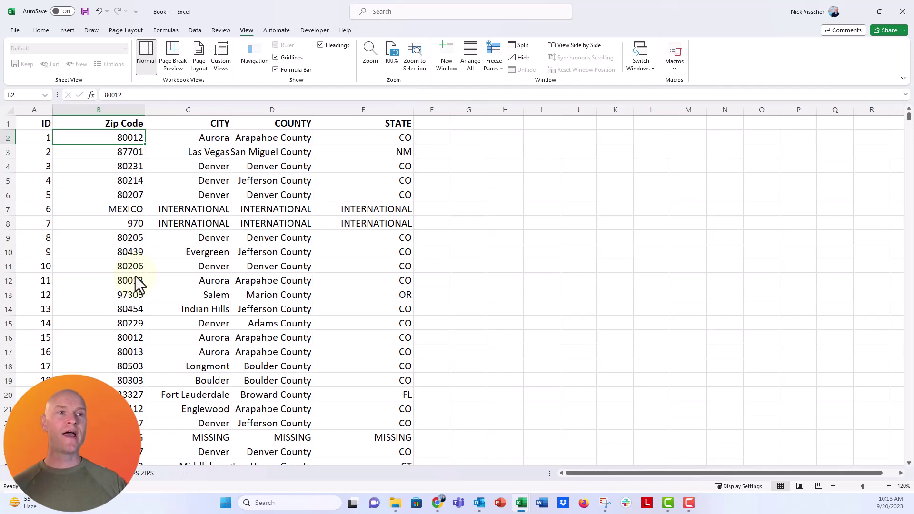
# Step: Highlight row 1 and column A, then select cell B2 as the freeze point
pyautogui.click(3, 124)
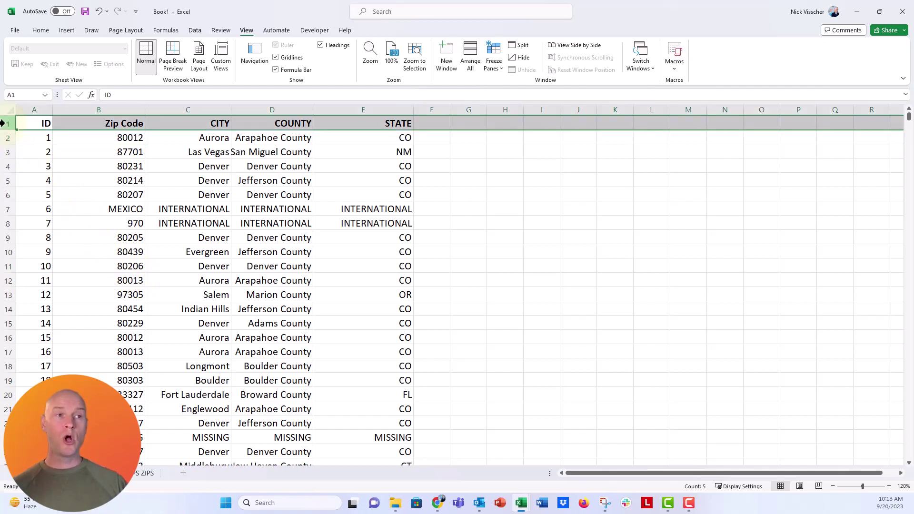
pyautogui.click(32, 106)
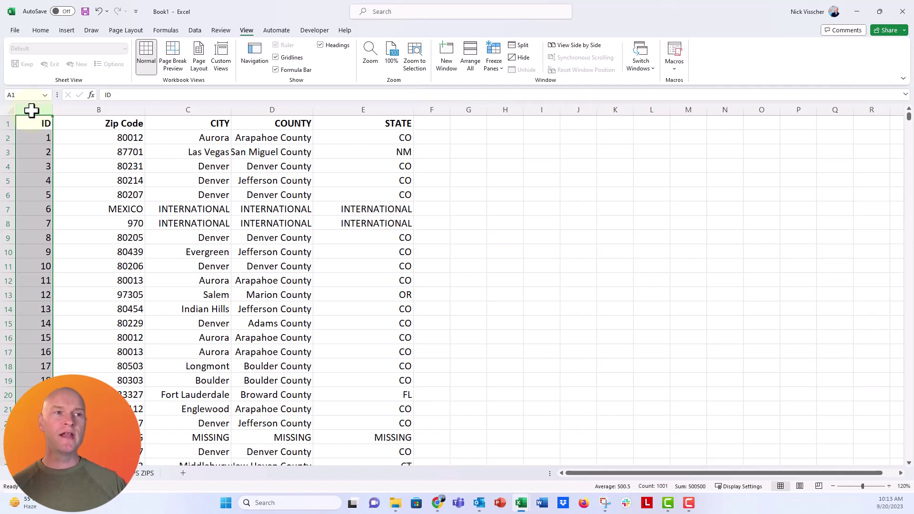
pyautogui.click(81, 137)
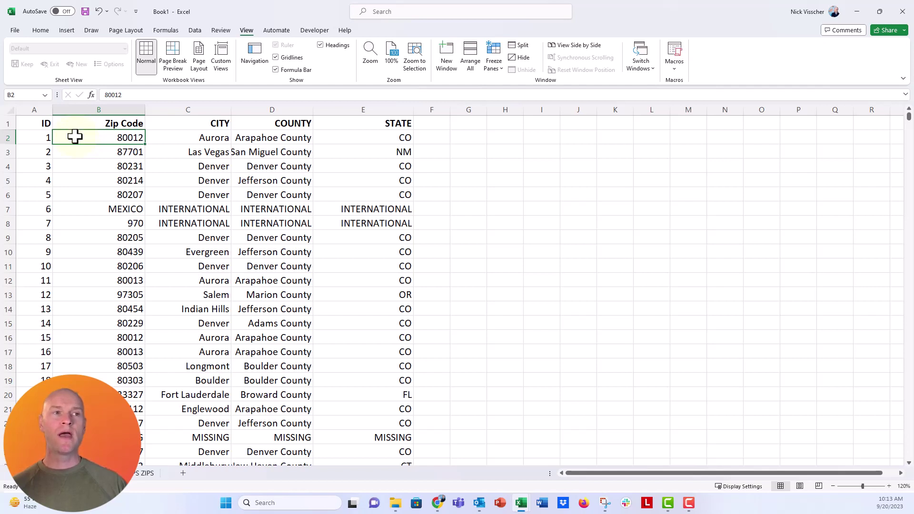
# Step: Freeze panes at B2, then scroll down and across to check row 1 and column A stay put
pyautogui.click(498, 69)
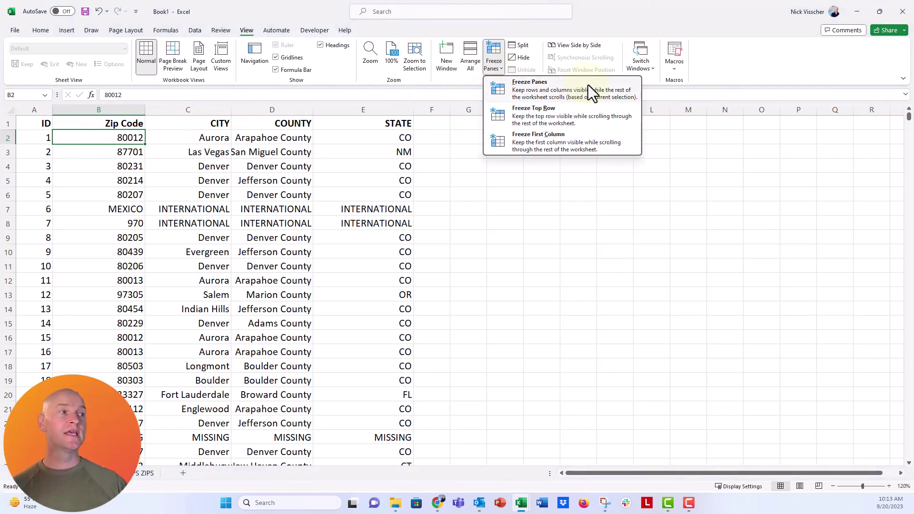
pyautogui.click(587, 85)
pyautogui.scroll(-7, 200, 212)
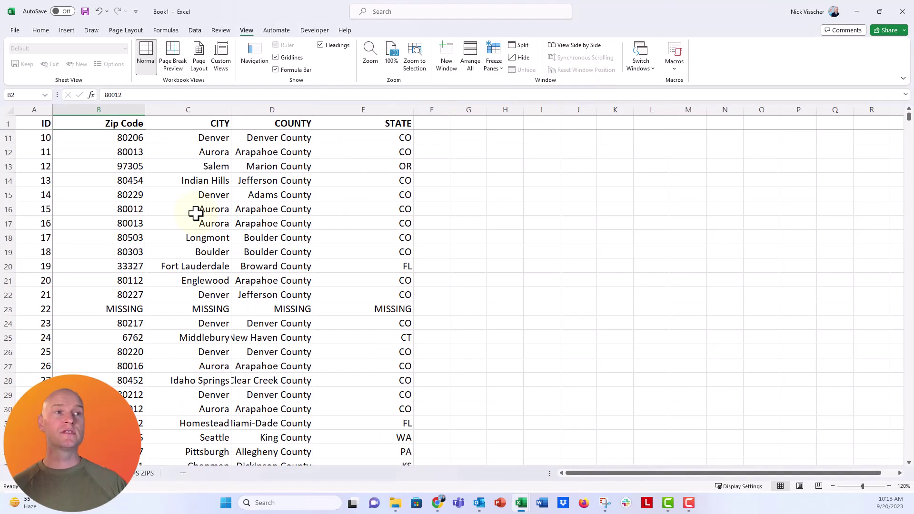
pyautogui.scroll(7, 198, 210)
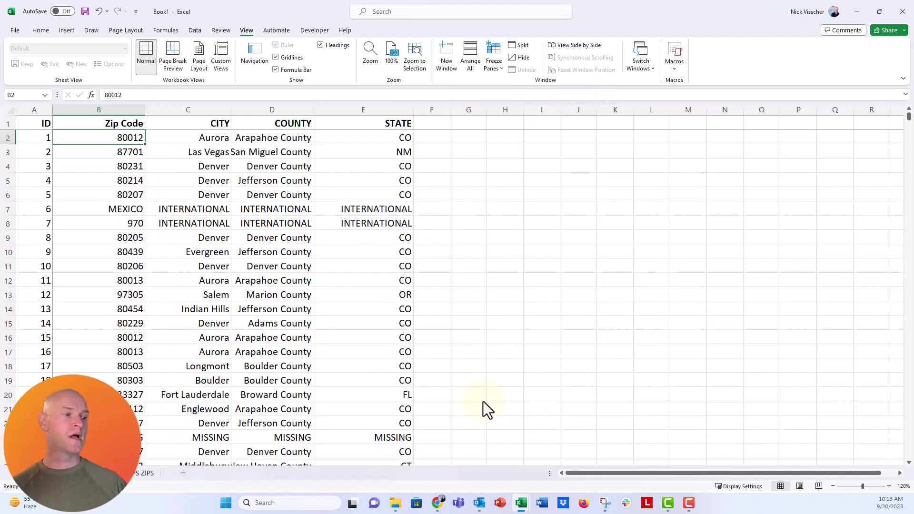
pyautogui.moveTo(671, 473); pyautogui.dragTo(684, 472)
pyautogui.click(900, 473)
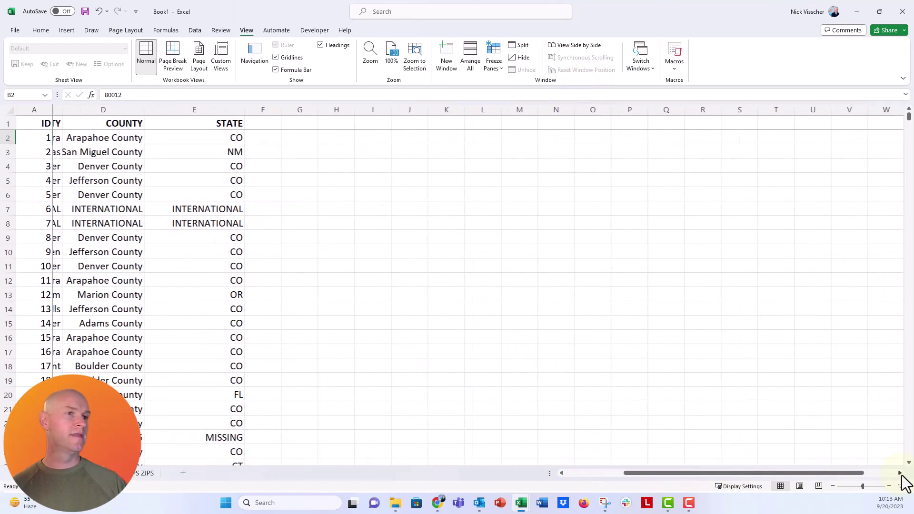
pyautogui.moveTo(838, 474); pyautogui.dragTo(644, 486)
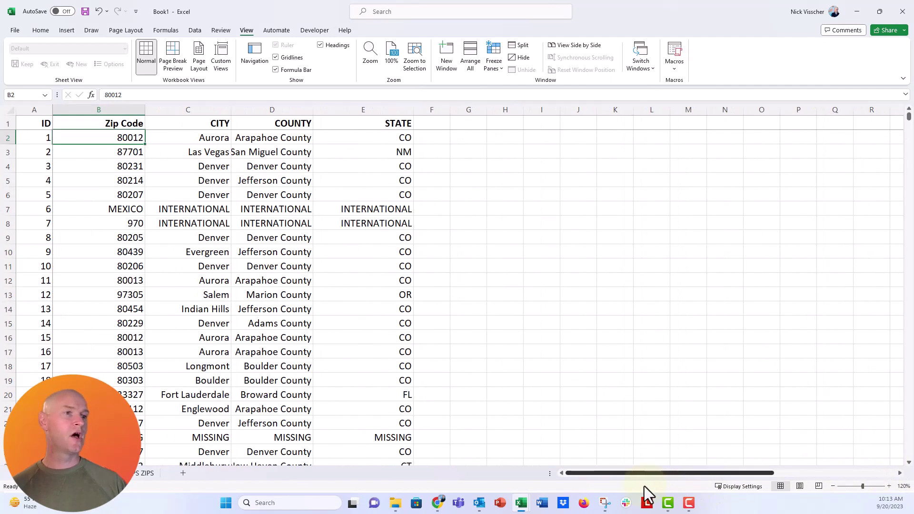
pyautogui.click(145, 395)
# Step: Unfreeze the panes, then select cell D2 as the next split point
pyautogui.click(67, 138)
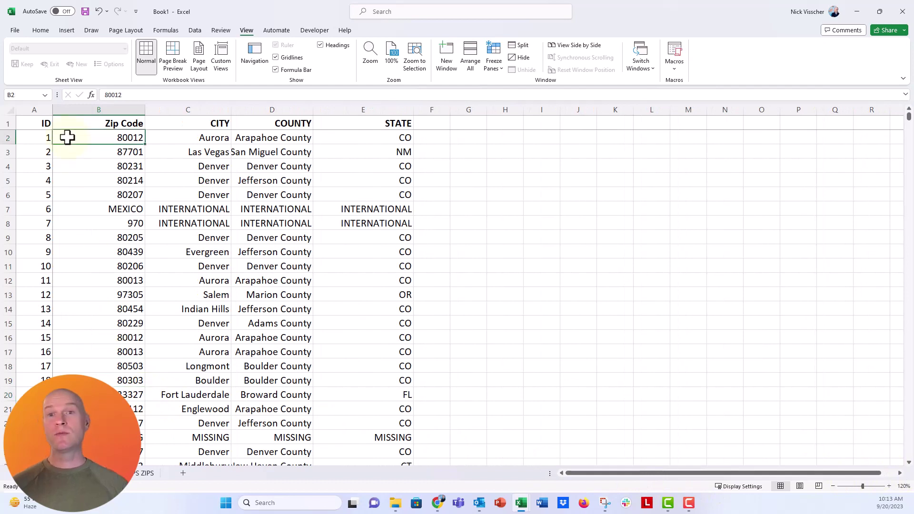
pyautogui.click(494, 61)
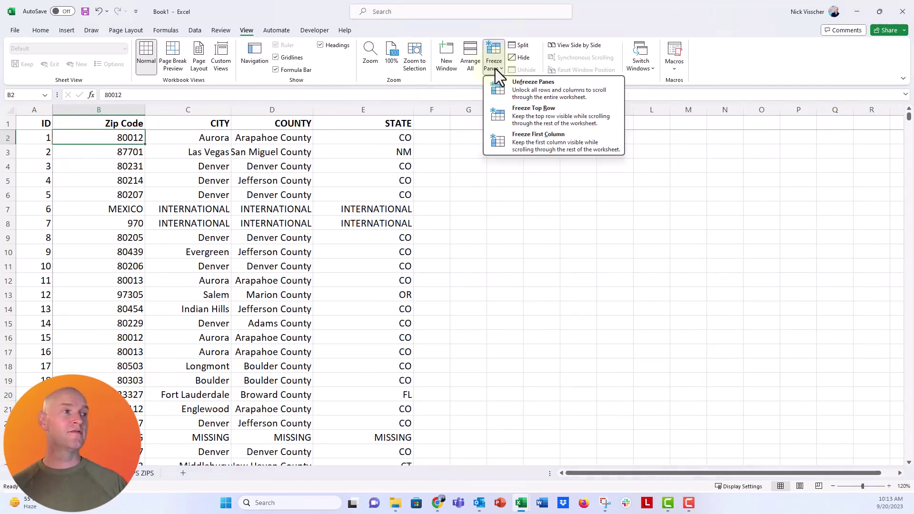
pyautogui.click(505, 91)
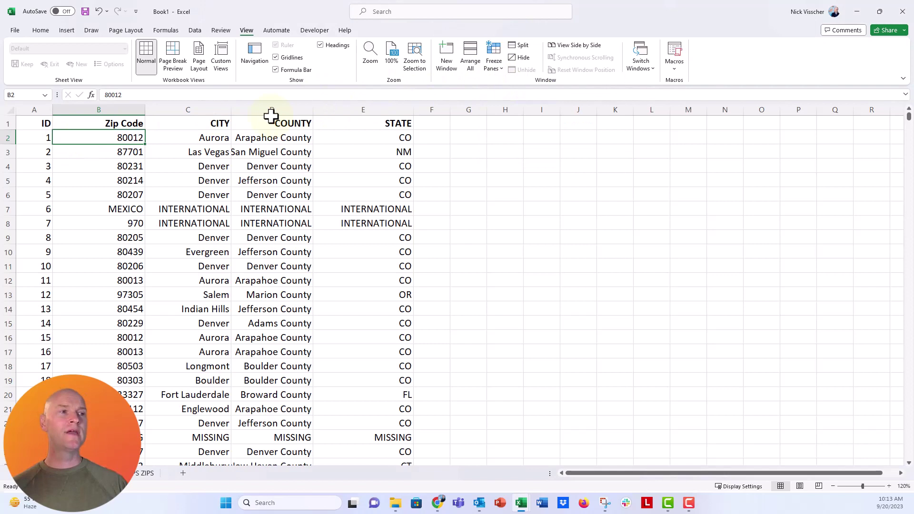
pyautogui.click(162, 134)
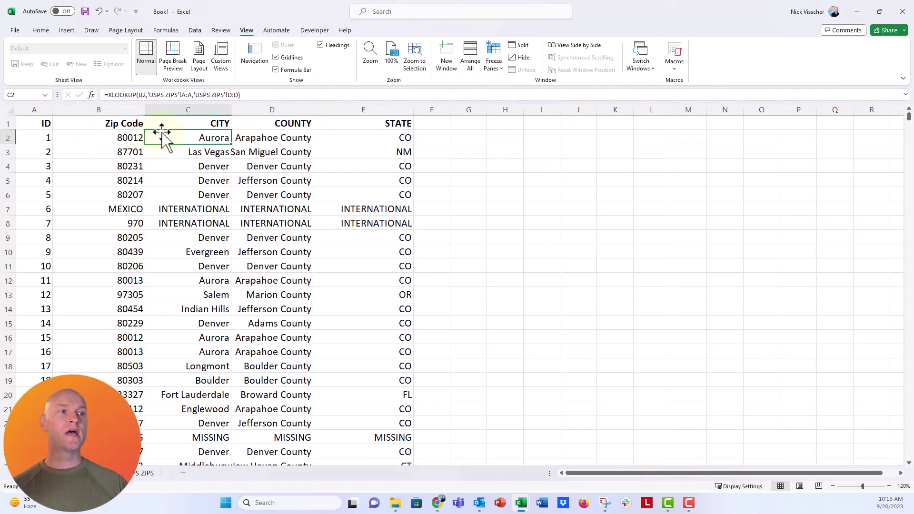
pyautogui.click(260, 138)
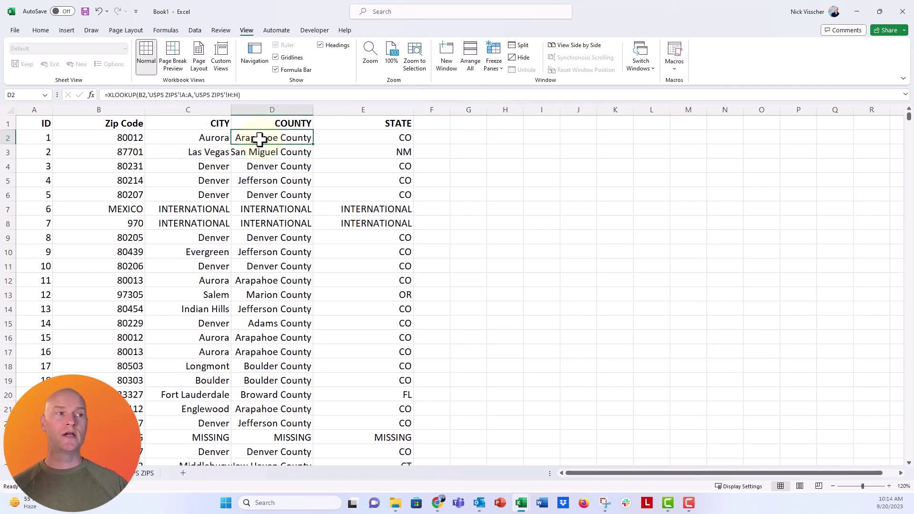
# Step: Freeze panes at D2, then scroll down and right to verify row 1 and columns A–C stay fixed
pyautogui.click(496, 73)
pyautogui.click(510, 88)
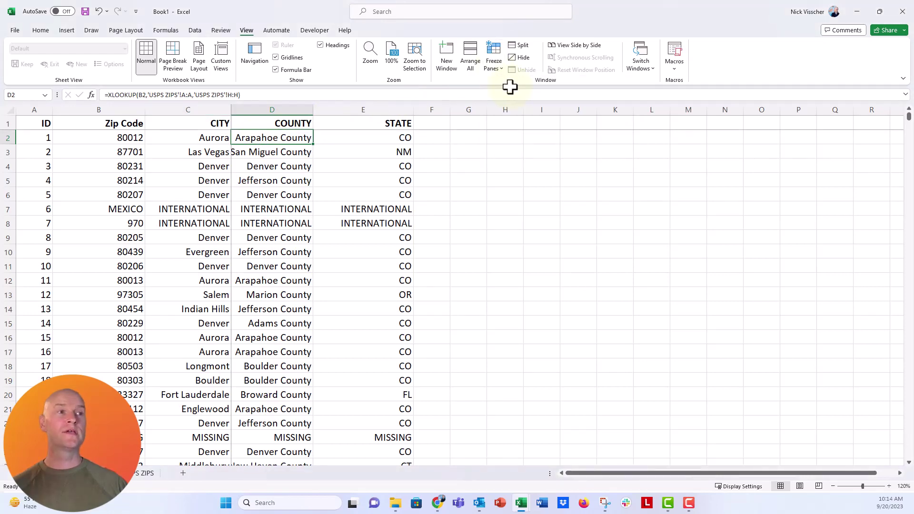
pyautogui.scroll(-2, 388, 265)
pyautogui.scroll(-7, 388, 265)
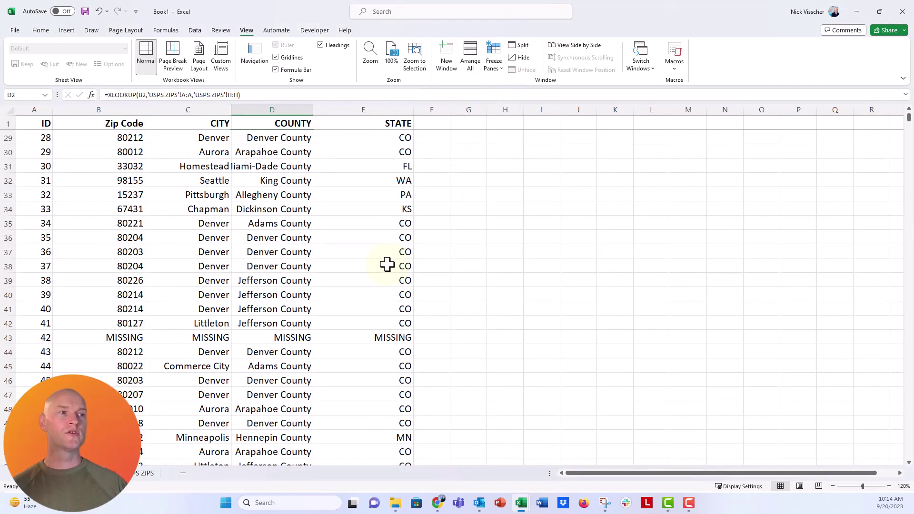
pyautogui.scroll(9, 388, 266)
pyautogui.hscroll(2, 624, 473)
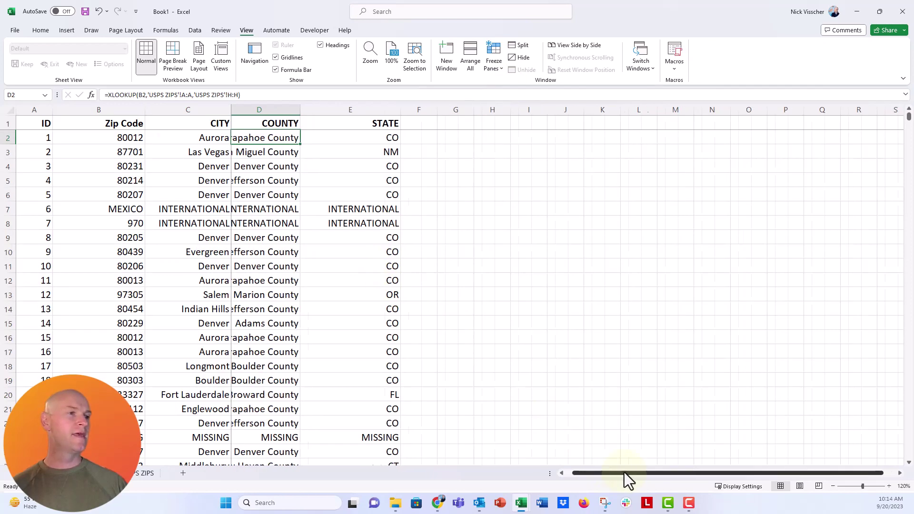
pyautogui.hscroll(6, 900, 473)
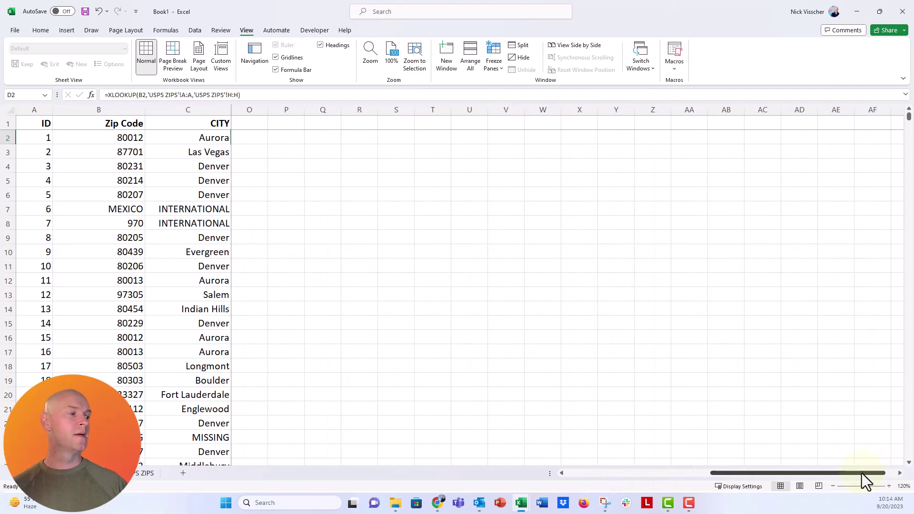
pyautogui.moveTo(862, 474); pyautogui.dragTo(701, 490)
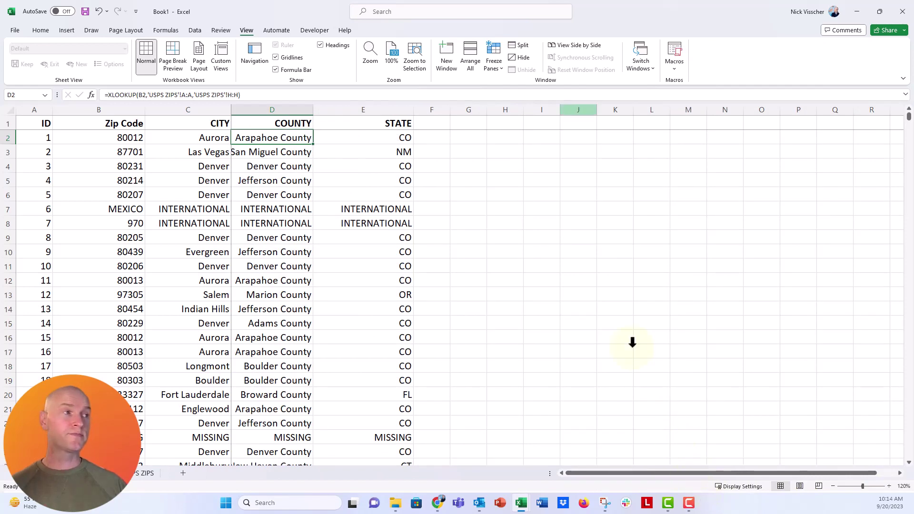
# Step: Unfreeze all panes and return the selection to cell A1
pyautogui.click(499, 71)
pyautogui.click(499, 88)
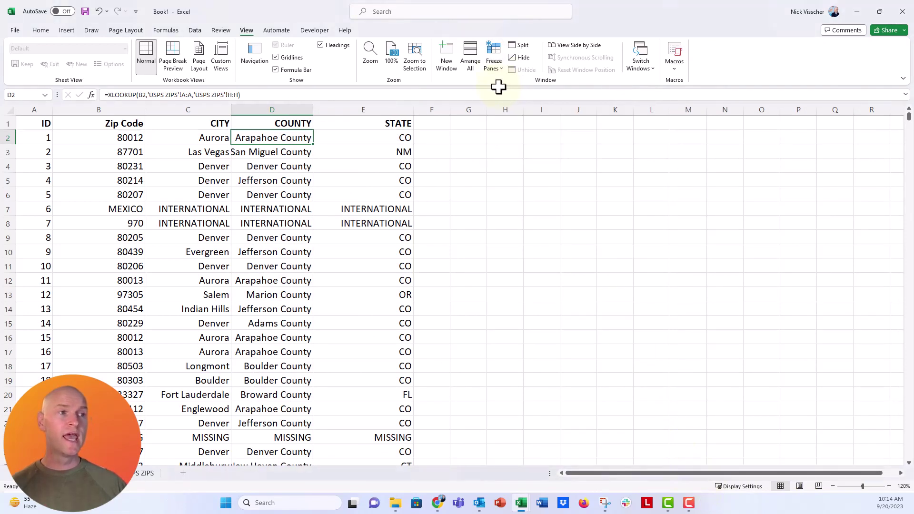
pyautogui.click(41, 123)
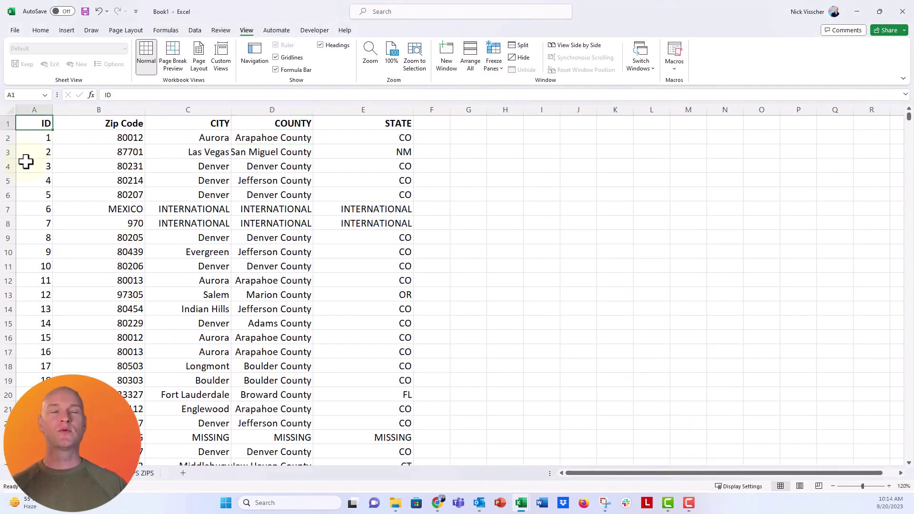